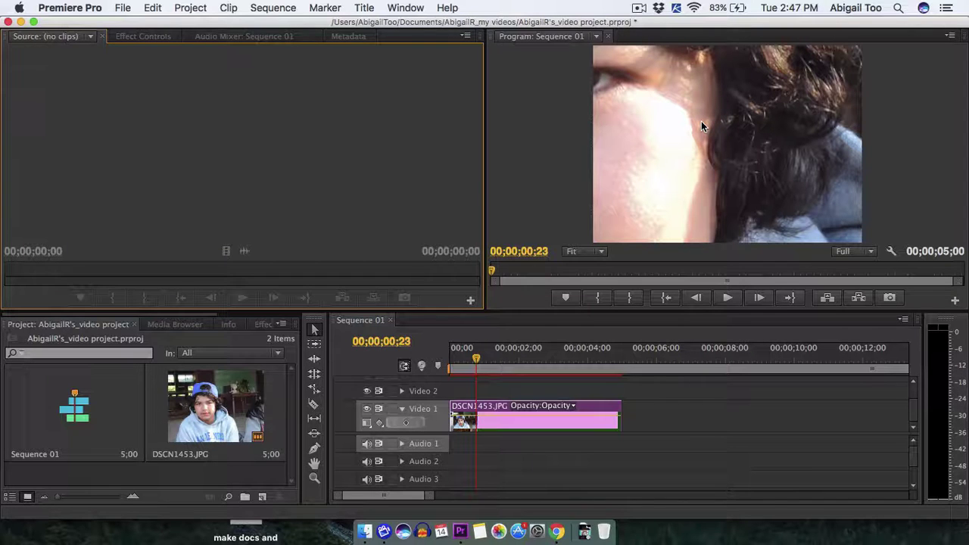
Step: Show the effect controls for the DSCN1453.JPG clip on Video 1
click(407, 8)
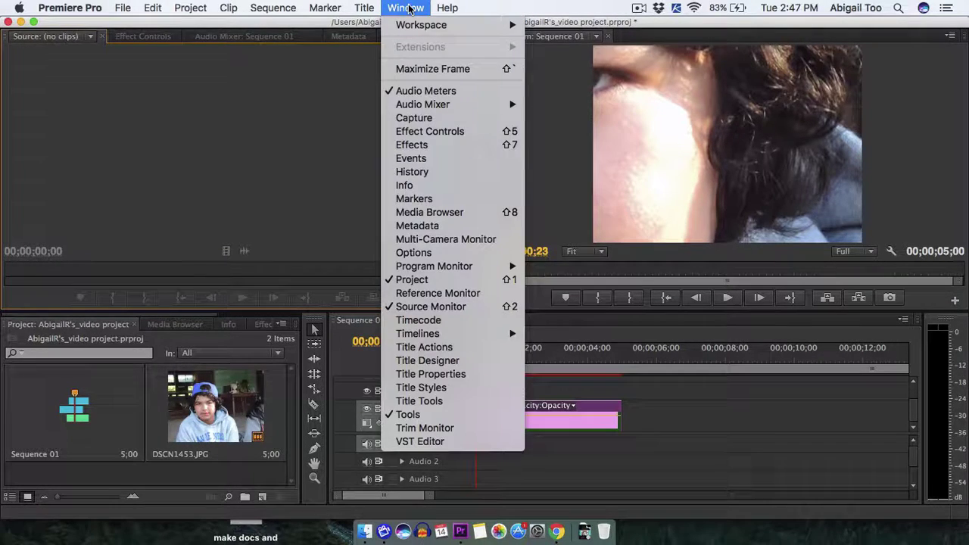
click(441, 132)
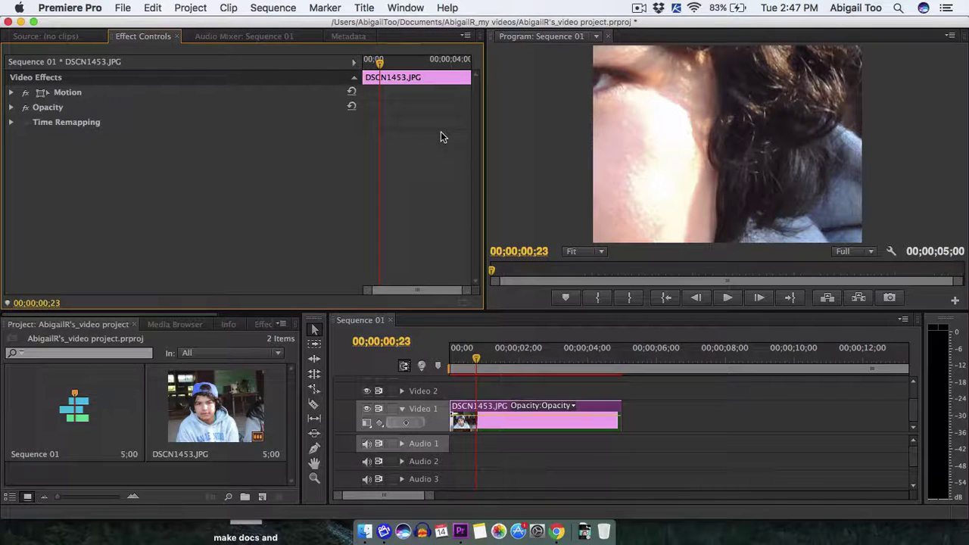
click(710, 145)
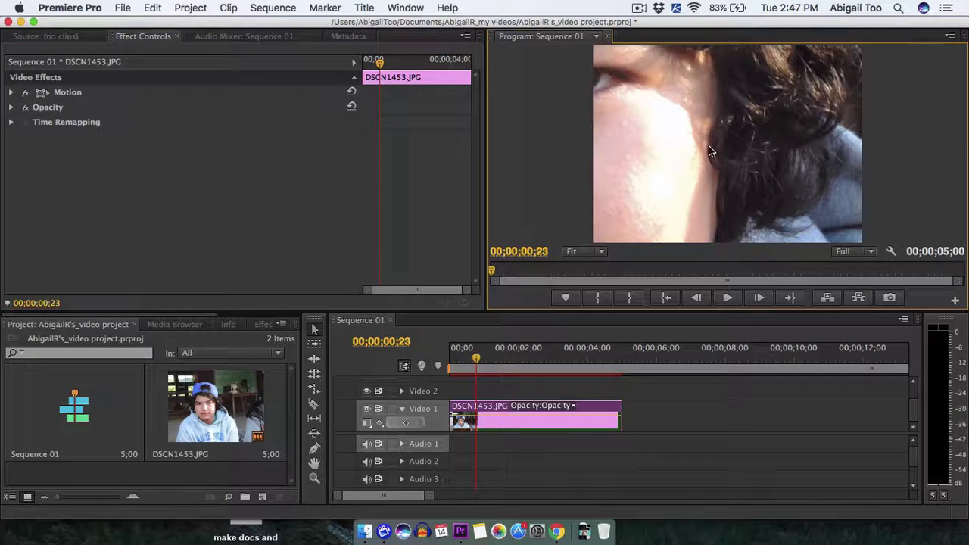
click(512, 419)
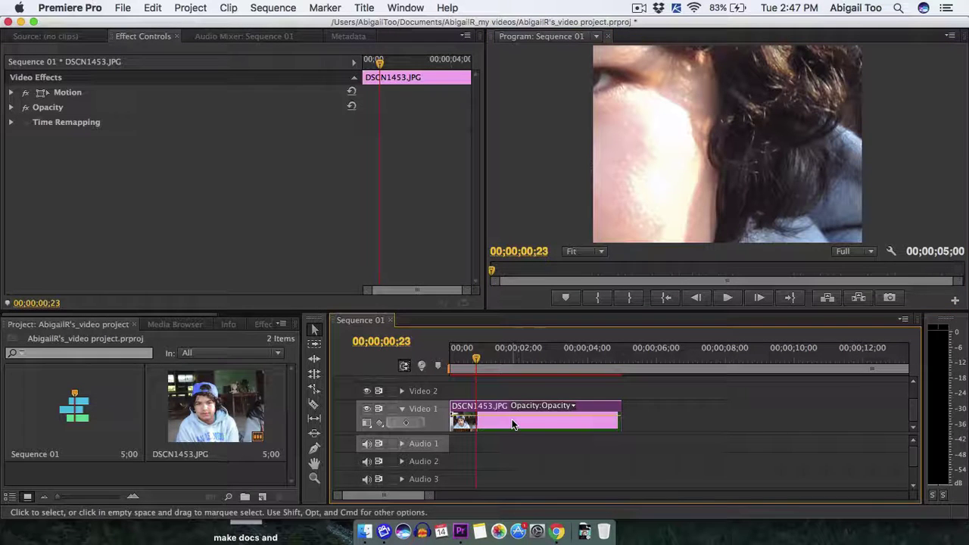
right_click(513, 417)
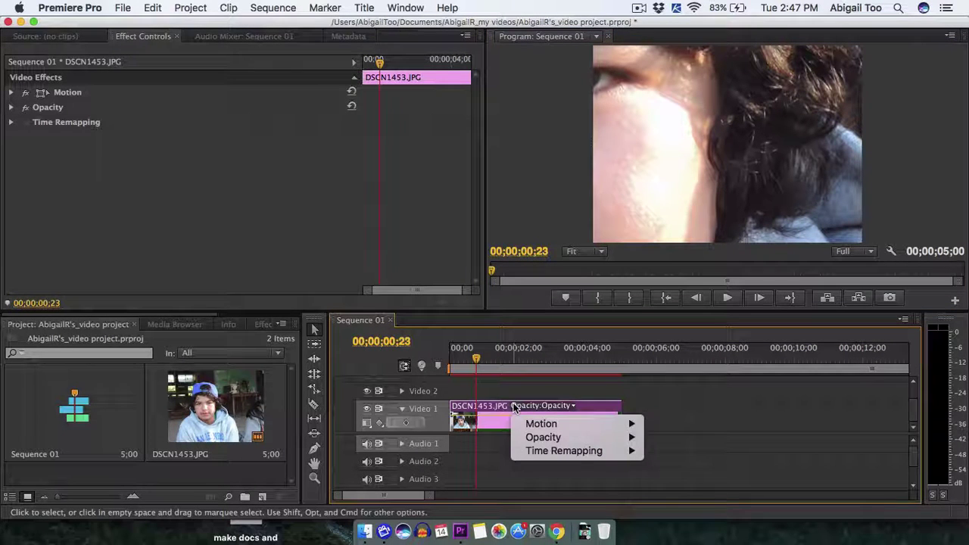
click(497, 422)
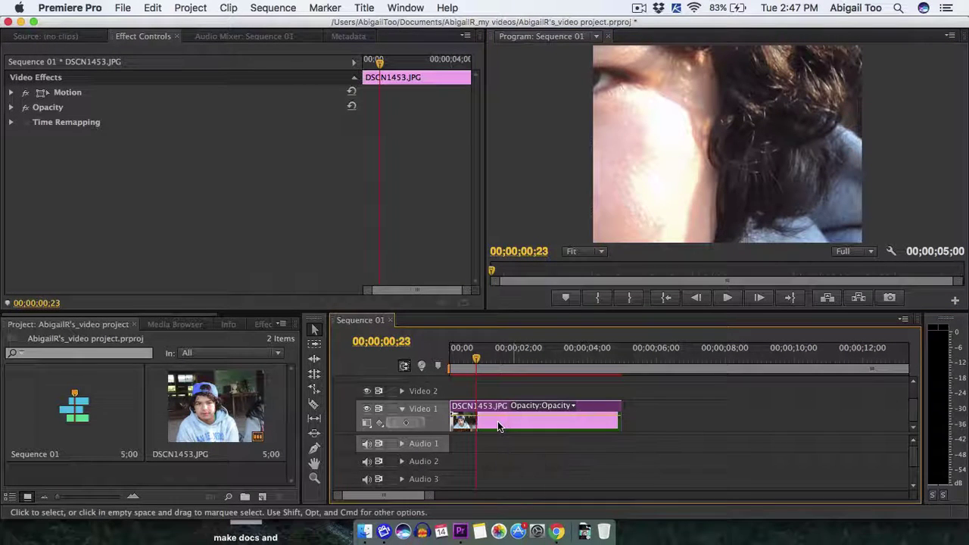
click(537, 406)
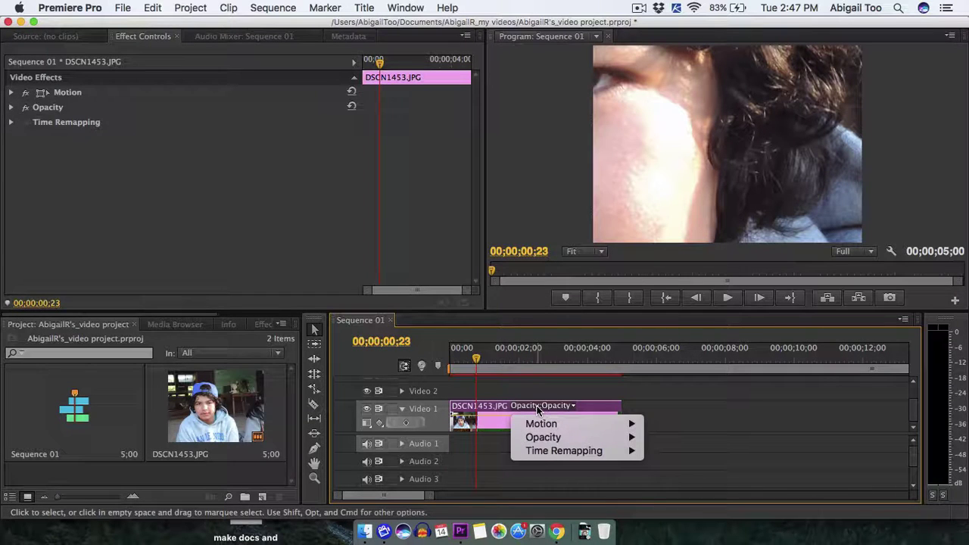
mouse_move(543, 427)
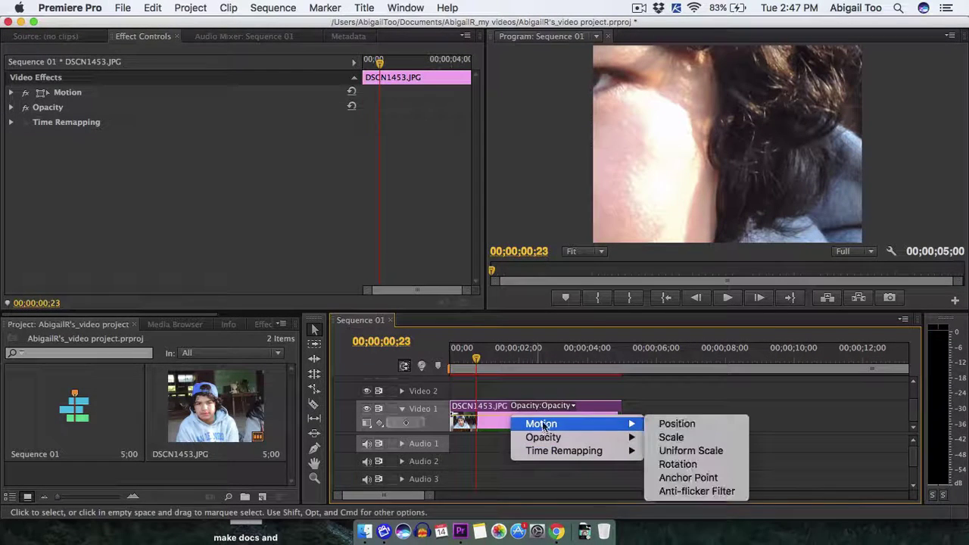
click(506, 426)
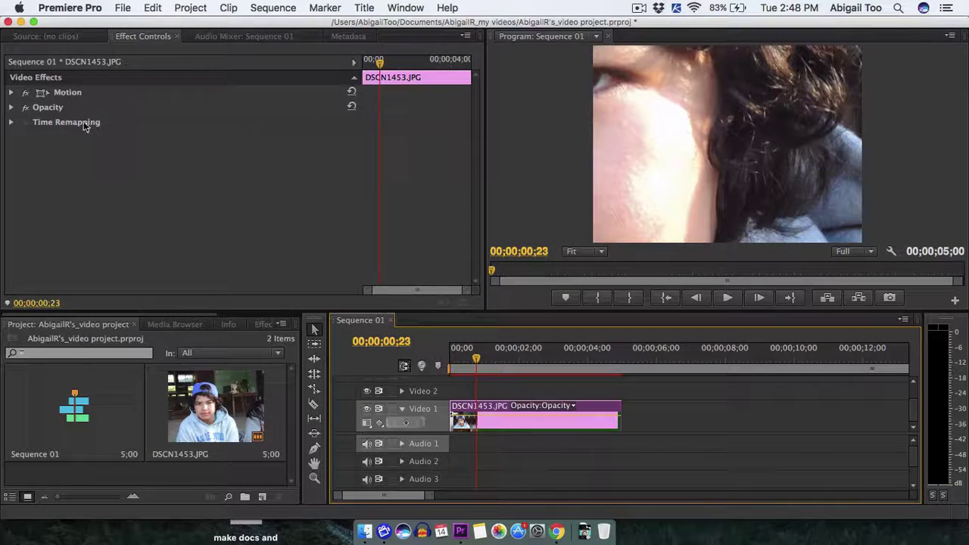
Step: Reveal the clip's motion properties and, at the sequence start, reduce its scale to 15
click(11, 93)
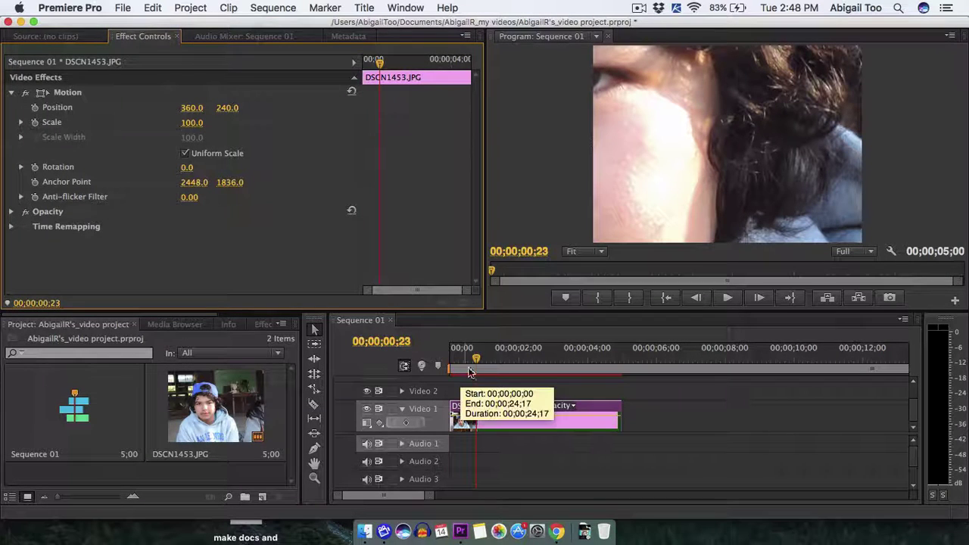
drag(477, 360, 450, 360)
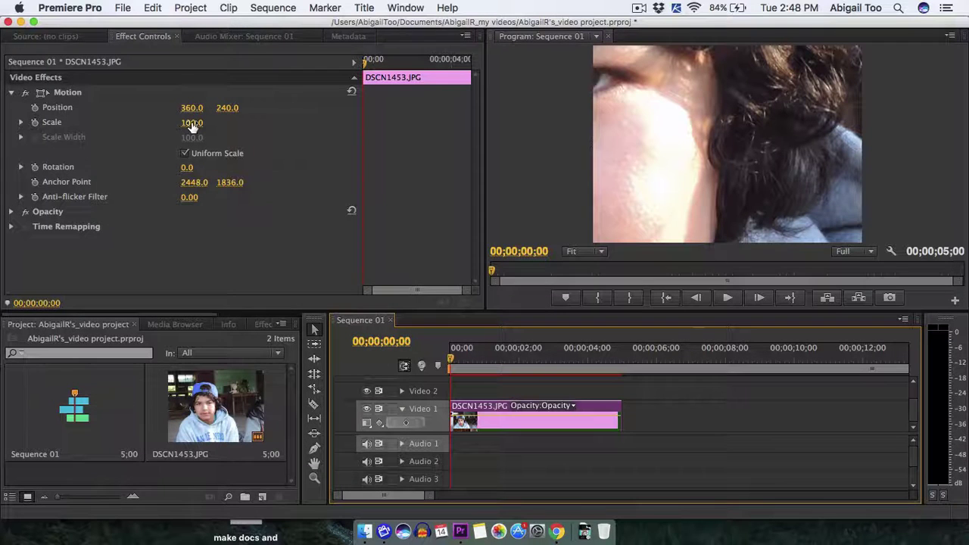
drag(192, 126, 171, 123)
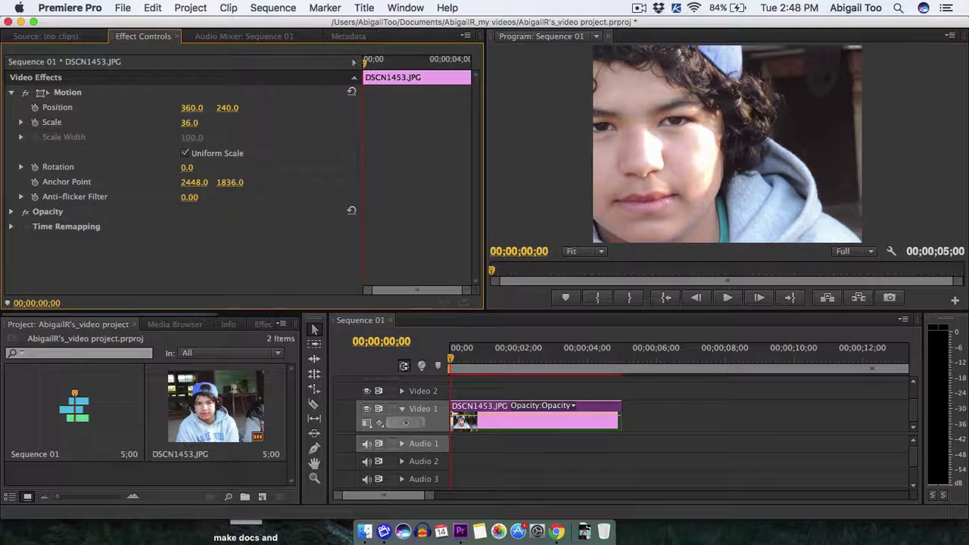
mouse_move(189, 122)
mouse_down()
mouse_move(166, 122)
mouse_move(197, 122)
mouse_up()
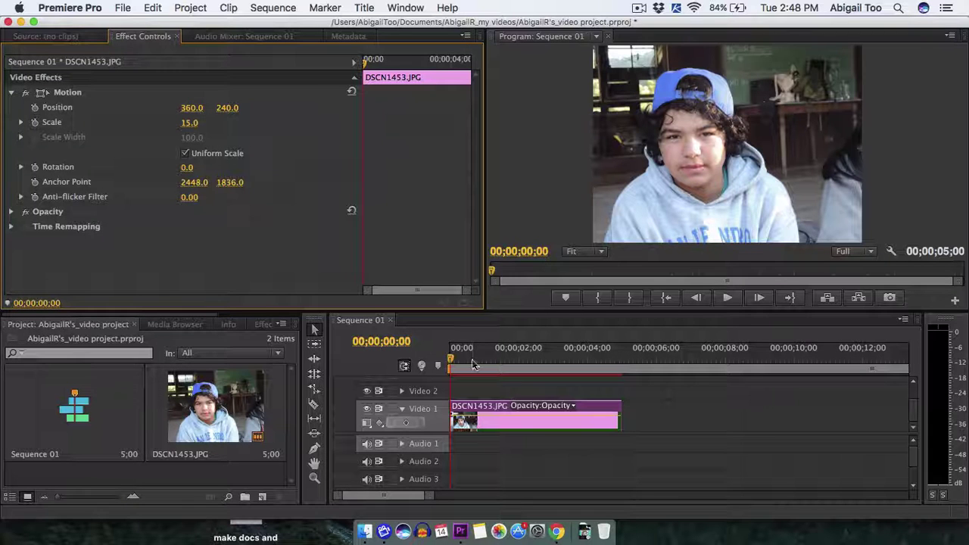
Step: Play the sequence from the start to check the rescaled photo, and return to the first frame
drag(465, 361, 441, 362)
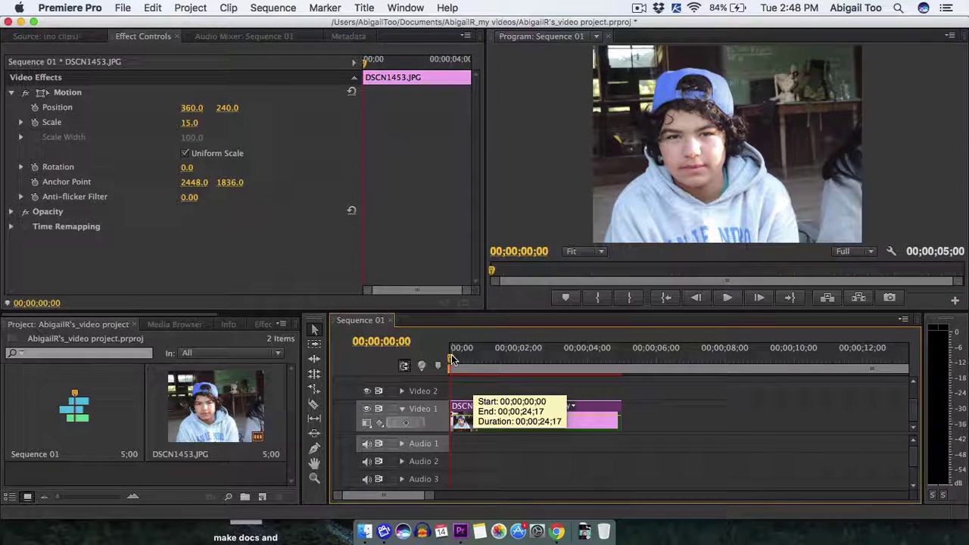
key(space)
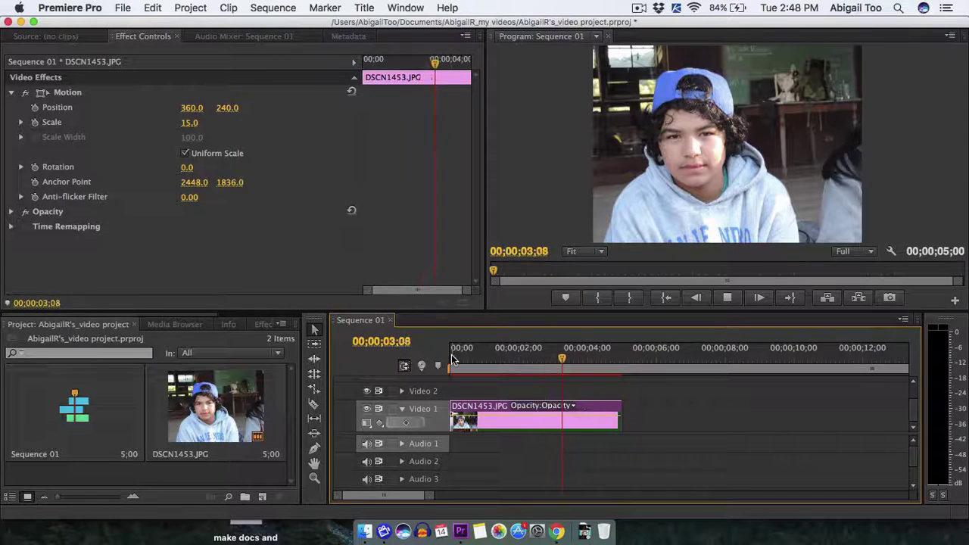
click(595, 360)
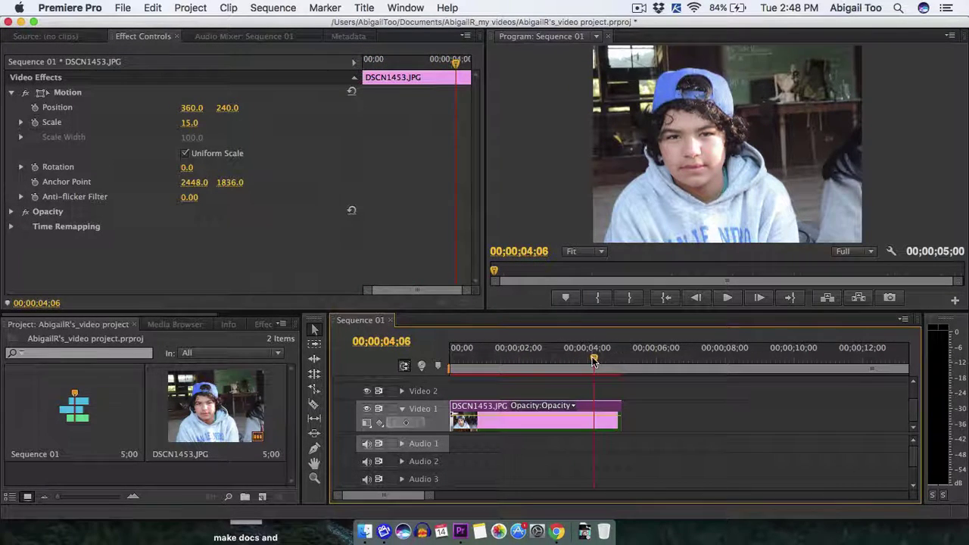
drag(595, 360, 435, 340)
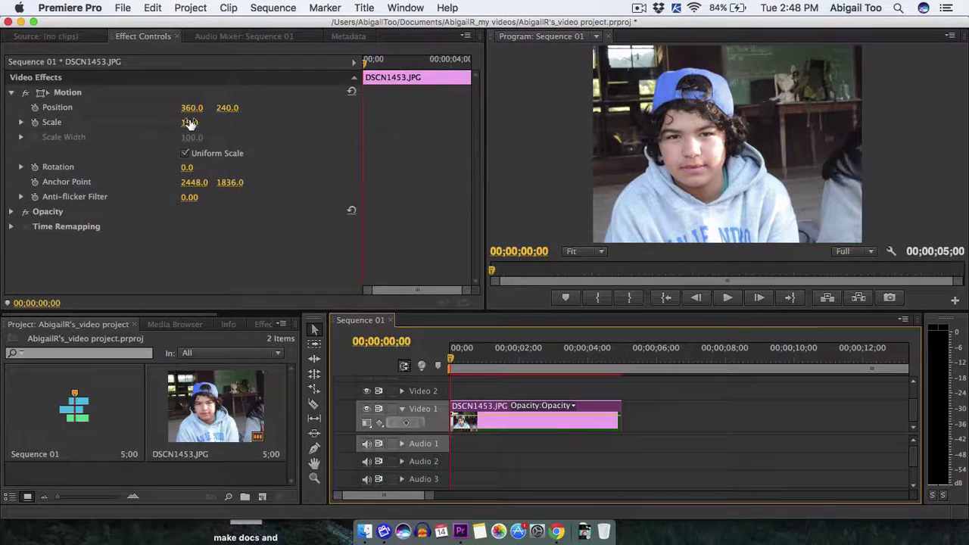
Step: Enable scale keyframing at the clip's first frame and set the scale to 27 at 00;00;03;00
click(21, 127)
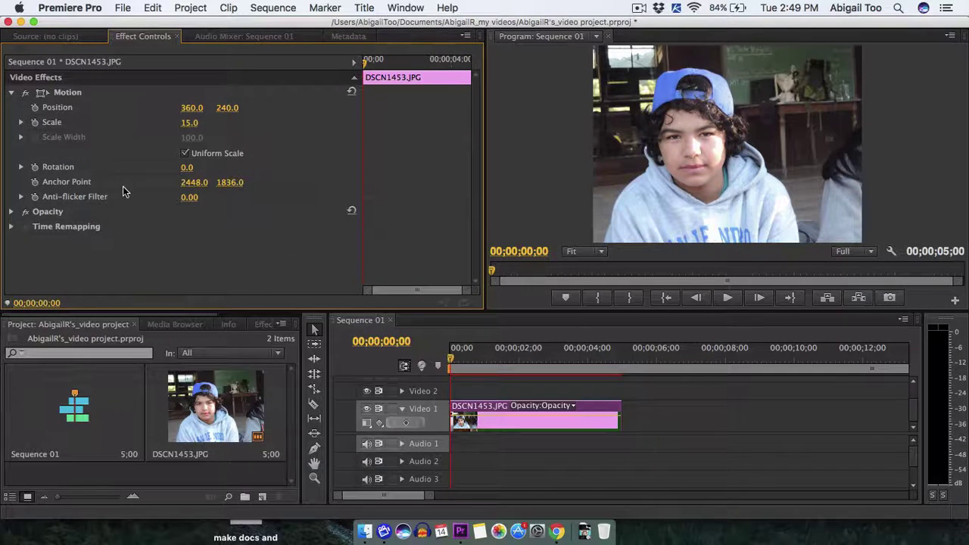
click(34, 123)
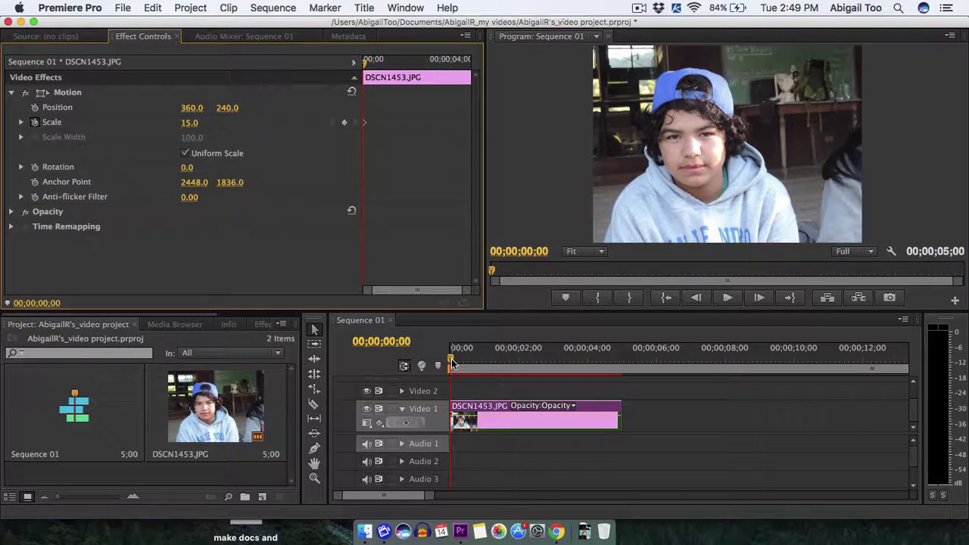
drag(452, 363, 555, 362)
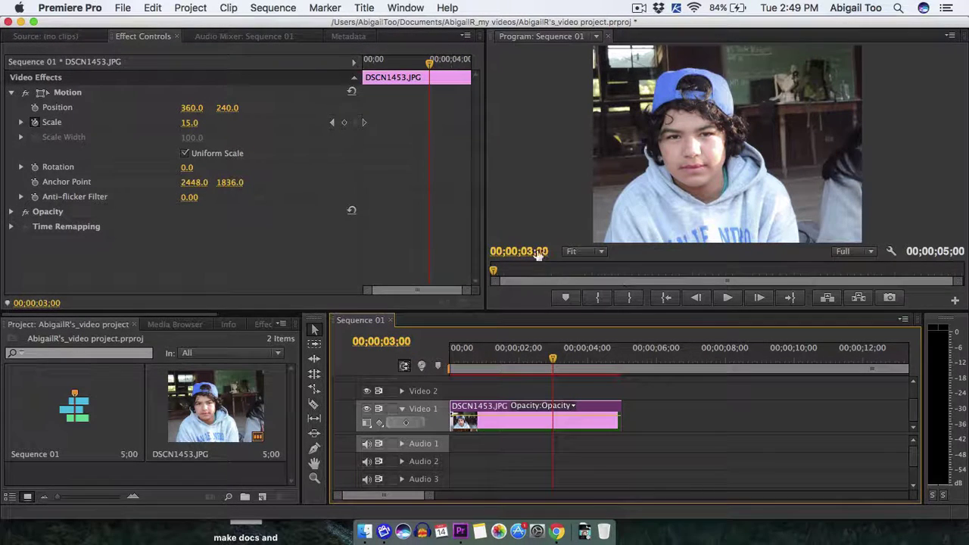
click(189, 123)
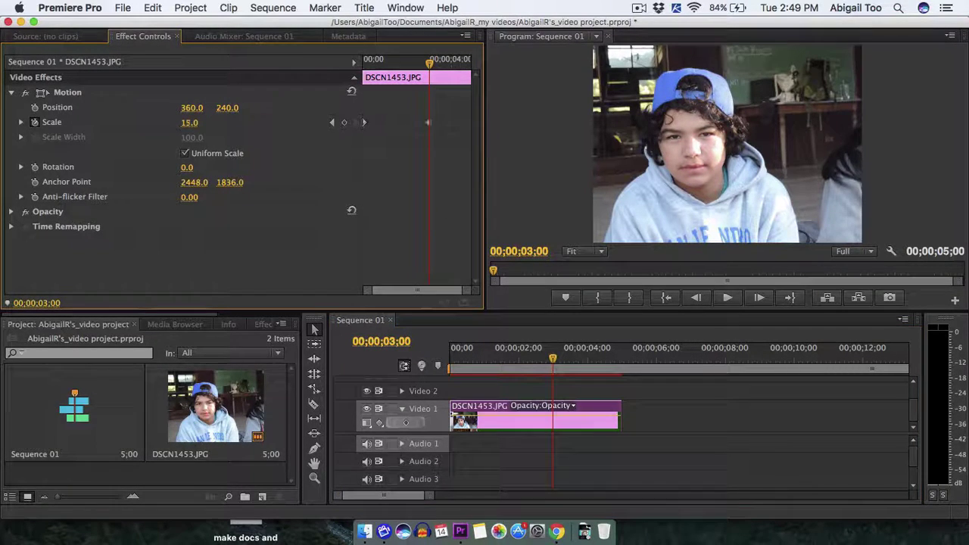
drag(190, 124, 199, 125)
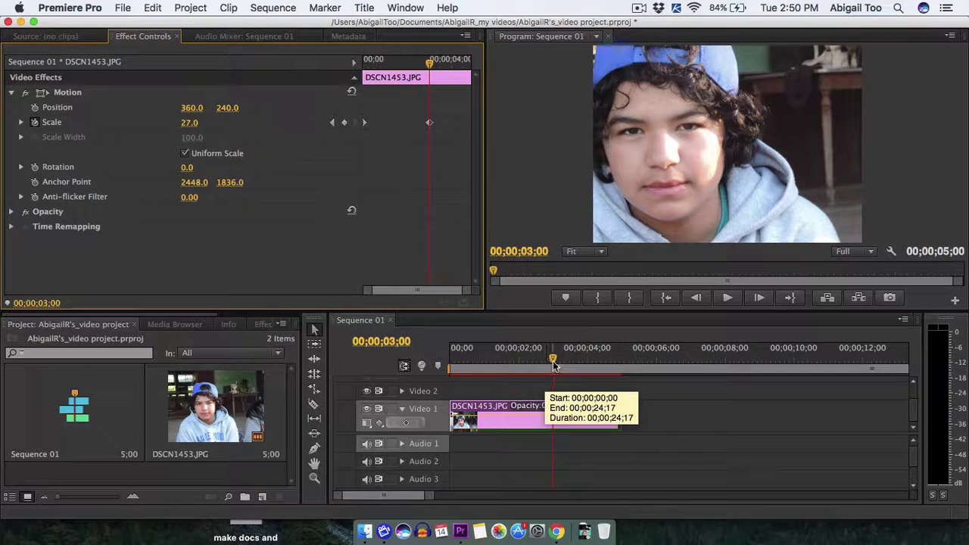
Step: Play the sequence from the start to preview the zoom animation
drag(550, 368, 404, 367)
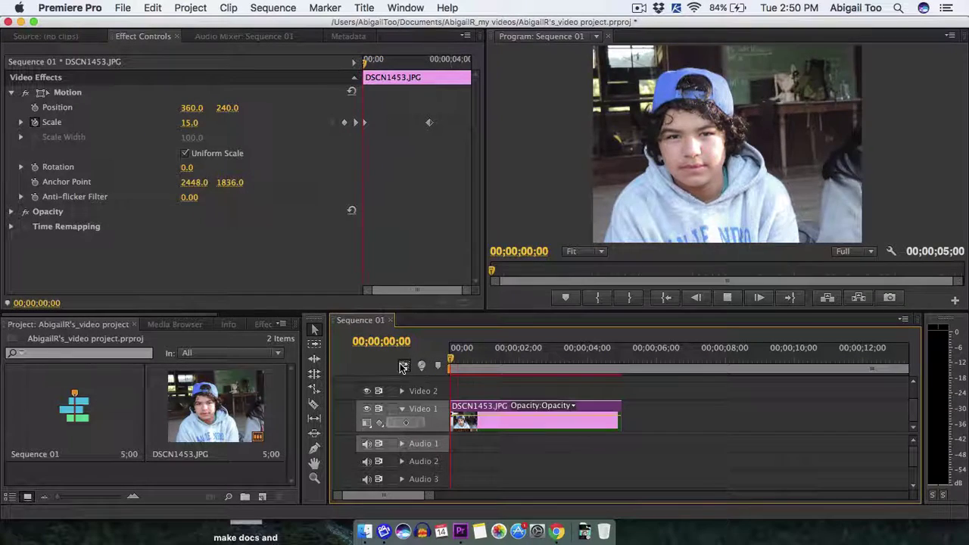
key(space)
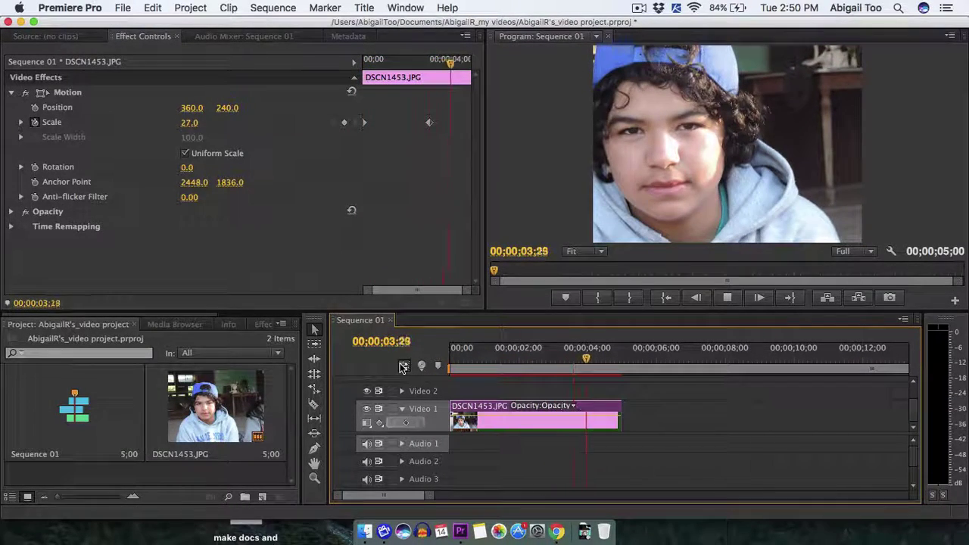
key(space)
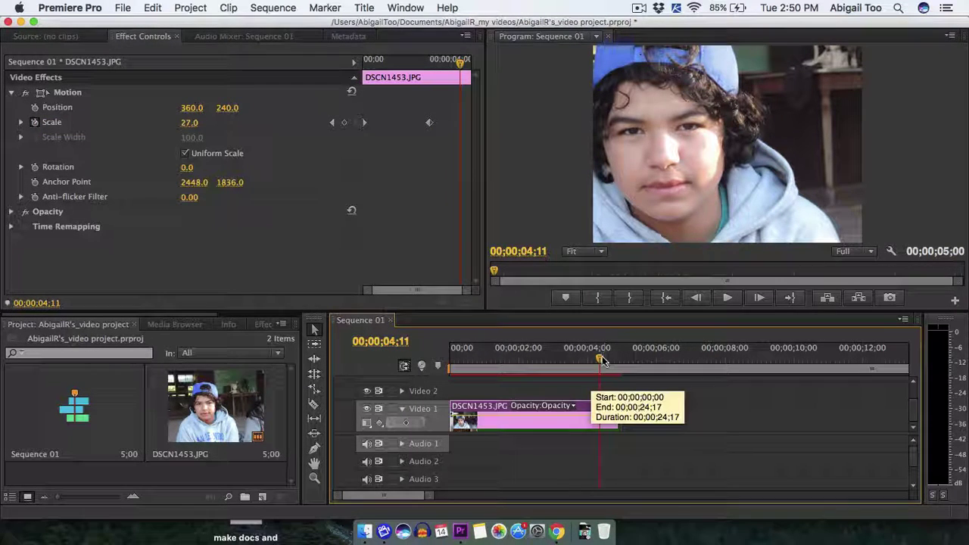
Step: Enable position keyframing at the clip's first frame and set the position to 325, 235 at 00;00;03;02
key(Home)
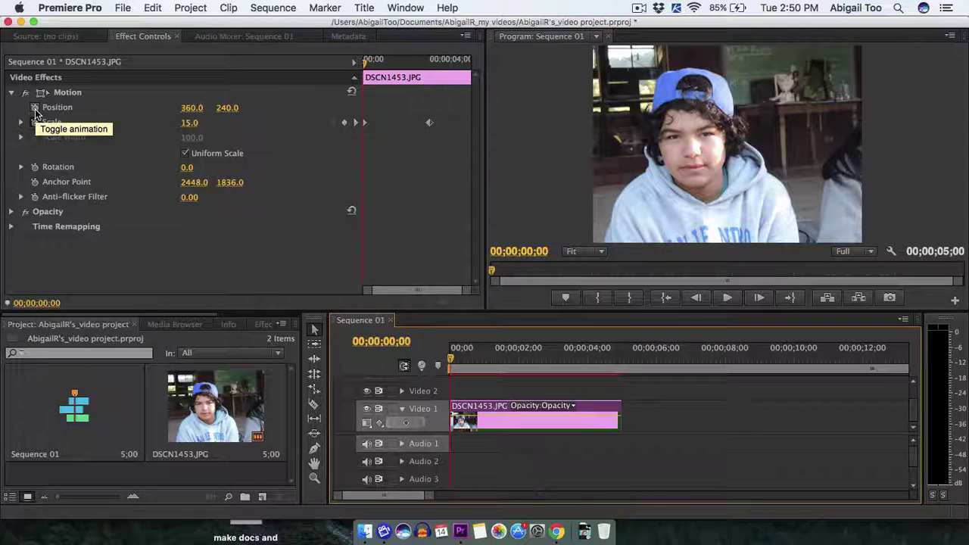
click(35, 108)
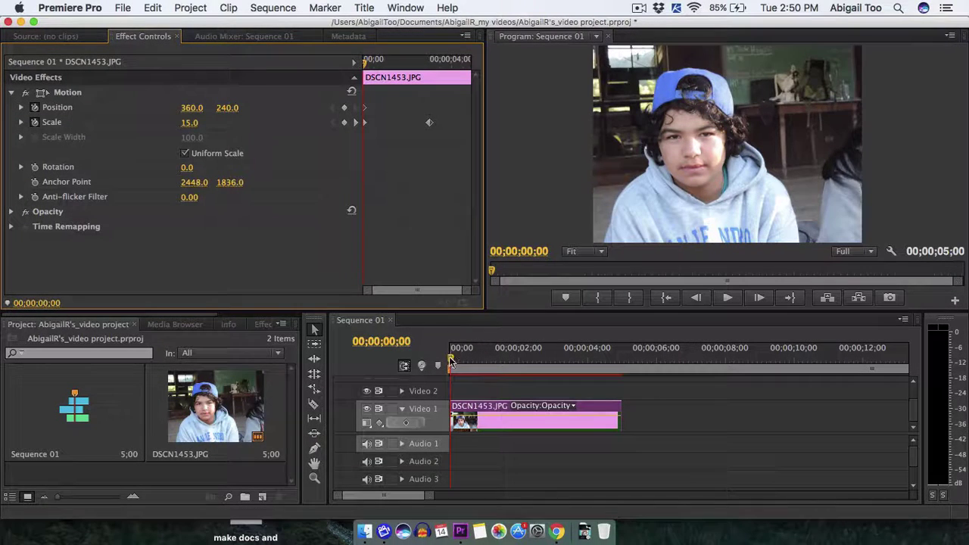
drag(450, 361, 555, 353)
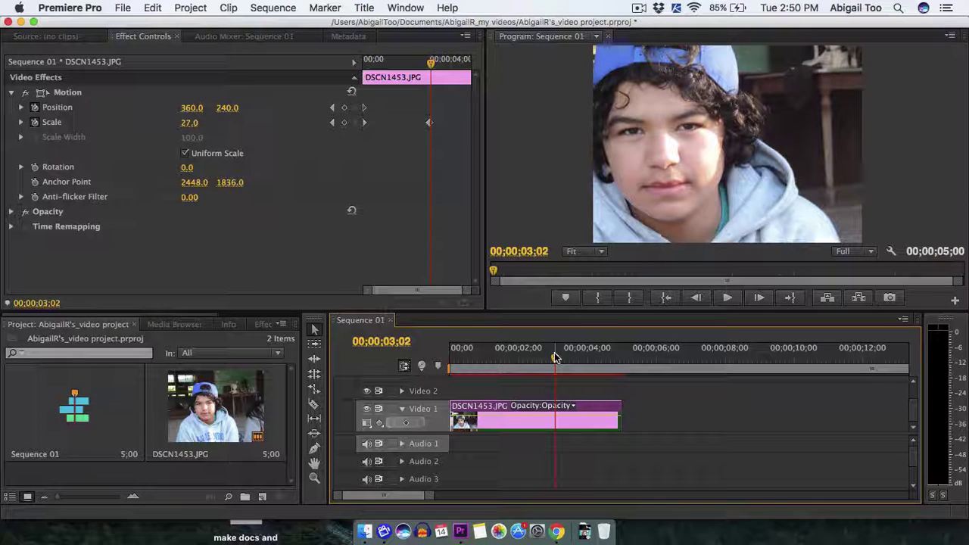
click(227, 108)
key(Down)
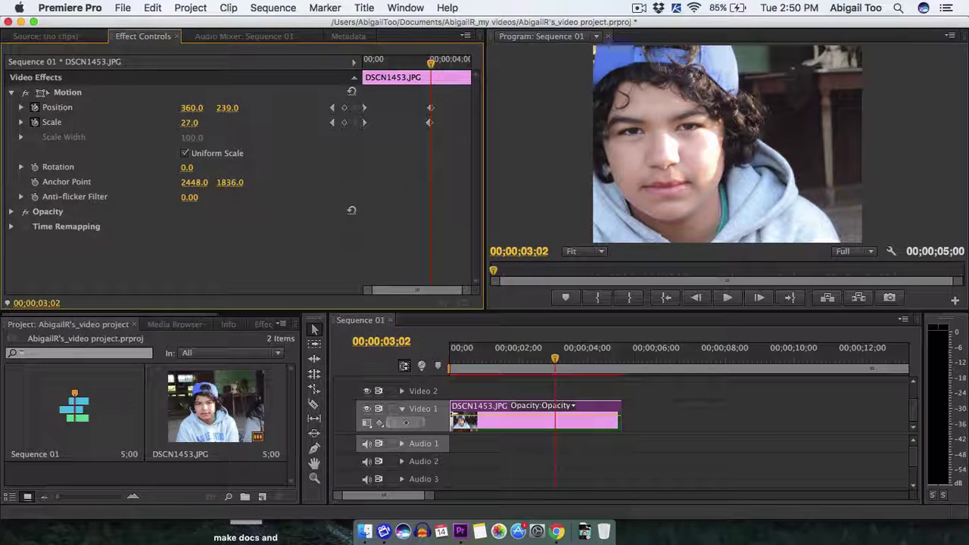
key(Down)
key(Down)
key(Down)
key(Down)
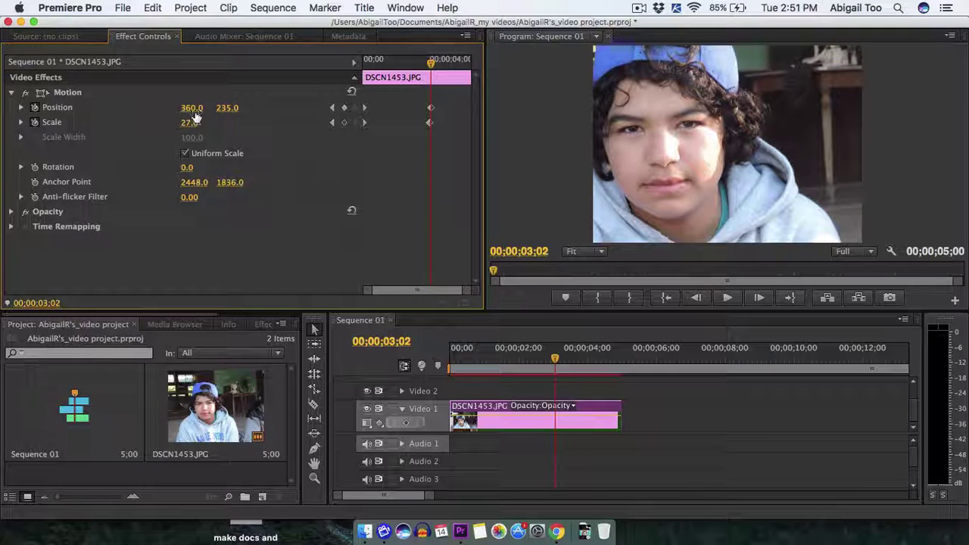
mouse_move(192, 107)
mouse_down()
mouse_move(165, 108)
mouse_move(191, 112)
mouse_up()
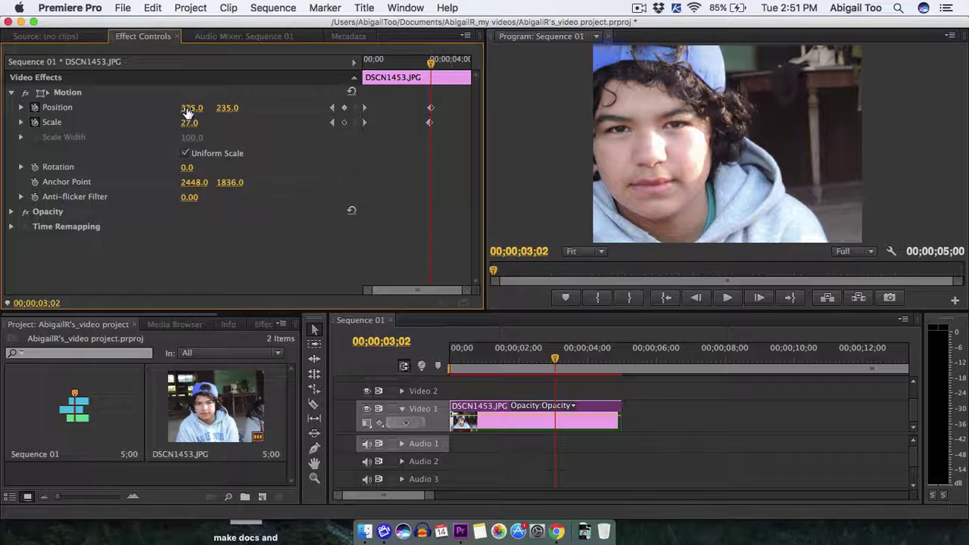
Step: Add a position keyframe at 00;00;04;07 with the horizontal position set to 117
drag(556, 356, 598, 356)
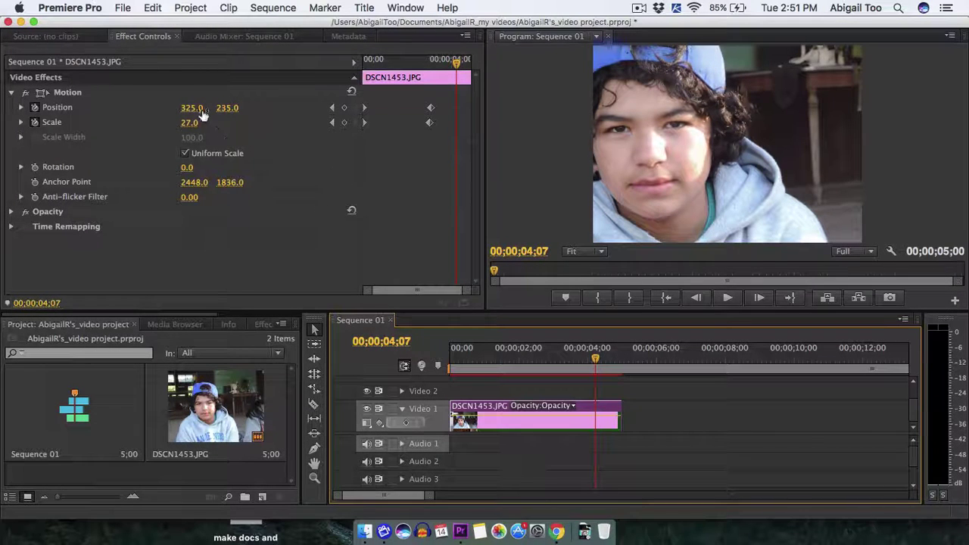
drag(184, 108, 27, 108)
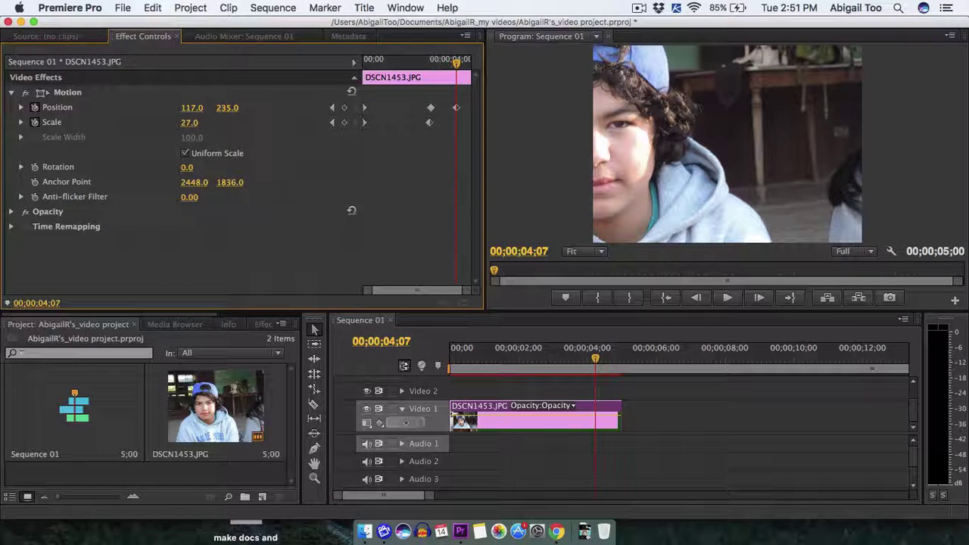